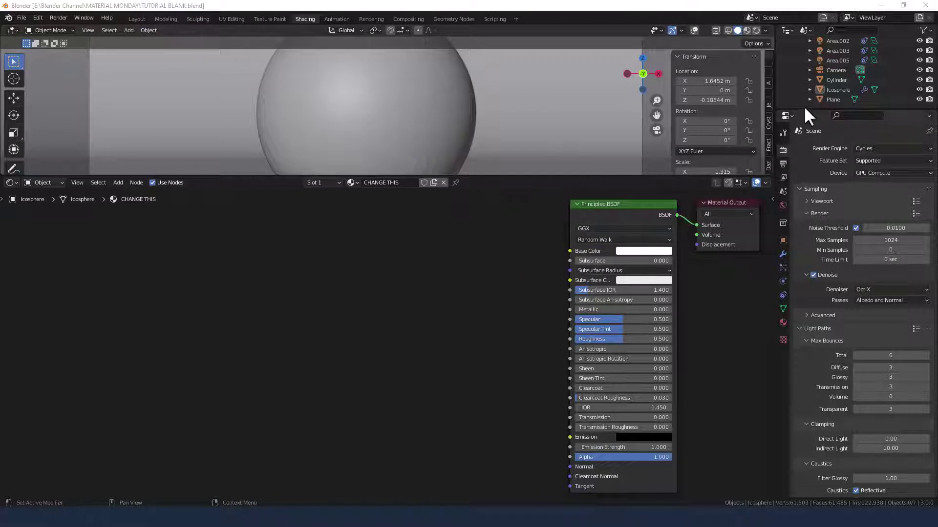
Step: Switch the 3D viewport to Rendered shading to preview the Icosphere's Principled BSDF material
left_click(755, 29)
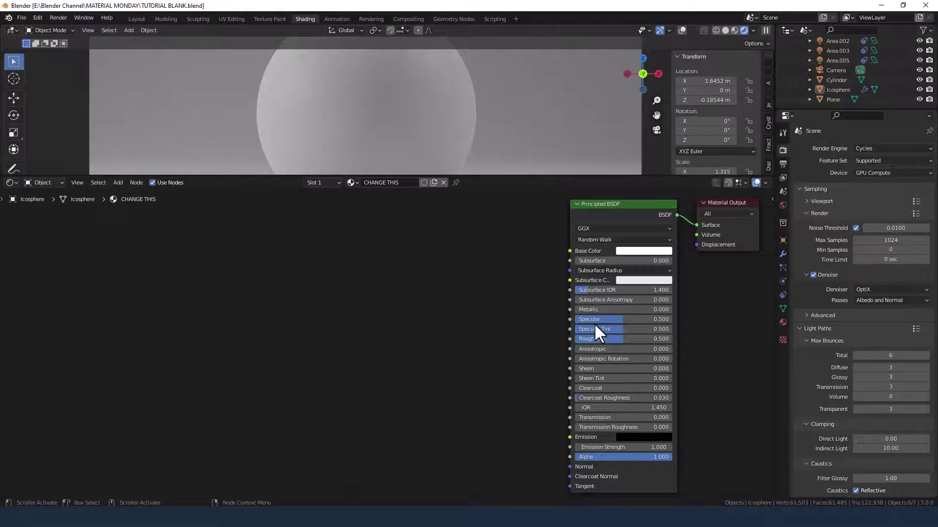
scroll(594, 323, "down", 3)
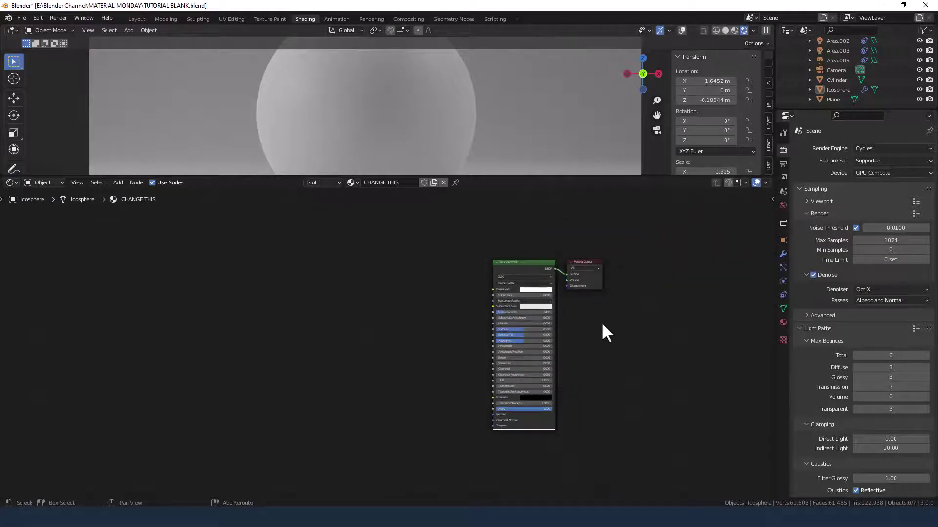
Step: Duplicate the Principled BSDF node and place the copy left of the original
key("shift+d")
left_click(530, 272)
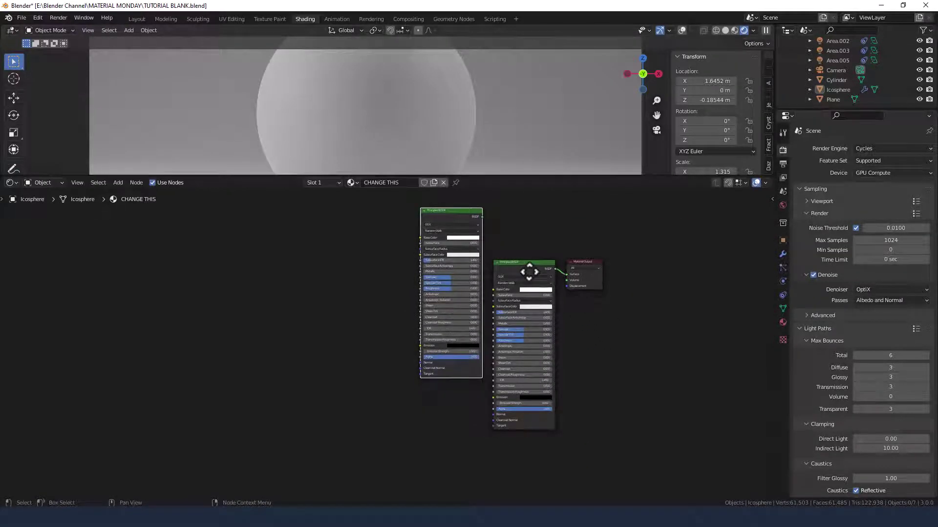
scroll(365, 341, "down", 1)
middle_click_drag(367, 340, 445, 342)
scroll(428, 338, "up", 3)
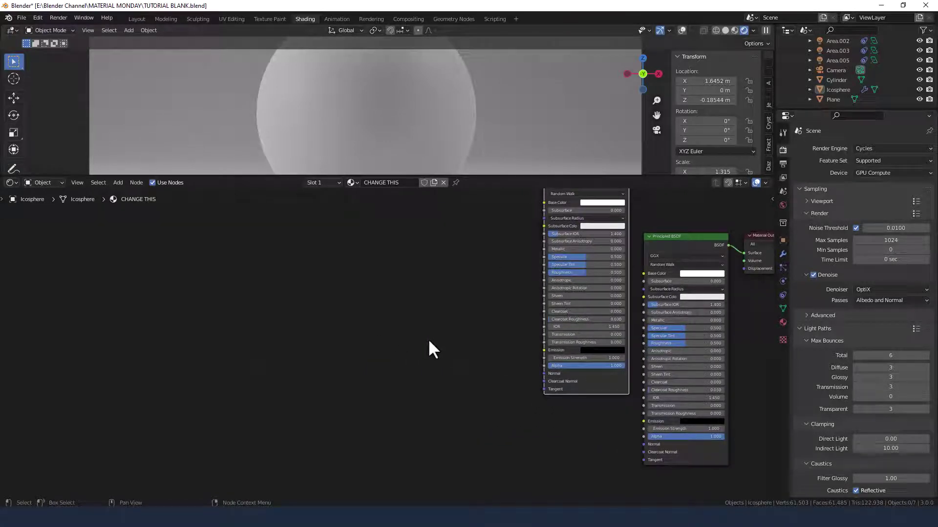
Step: Add a Voronoi Texture with Texture Coordinate and Mapping nodes, driven by Object coordinates
key("shift+a")
left_click(414, 309)
type("VOR")
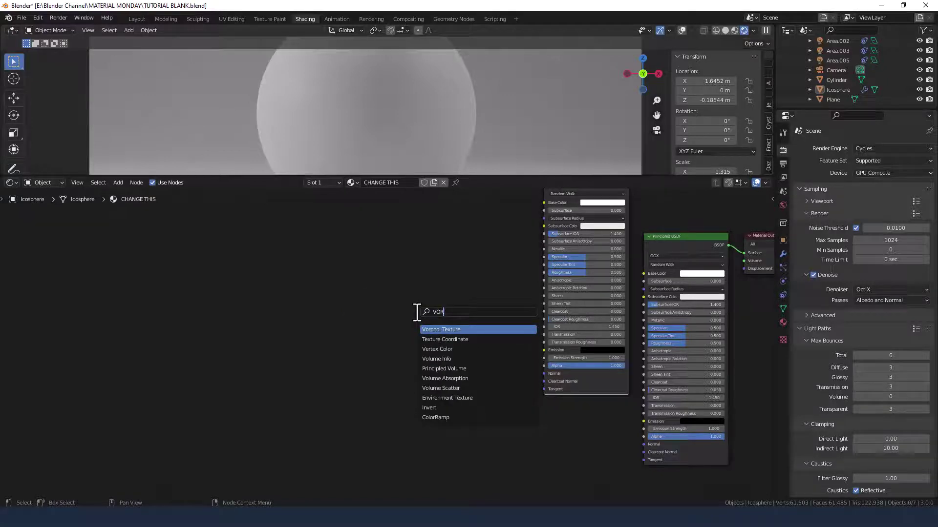
key("Return")
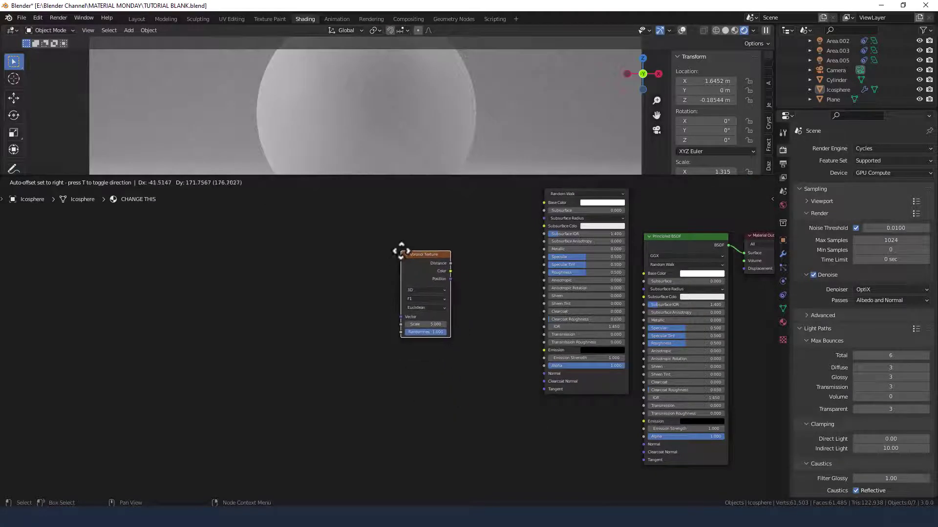
left_click(441, 253)
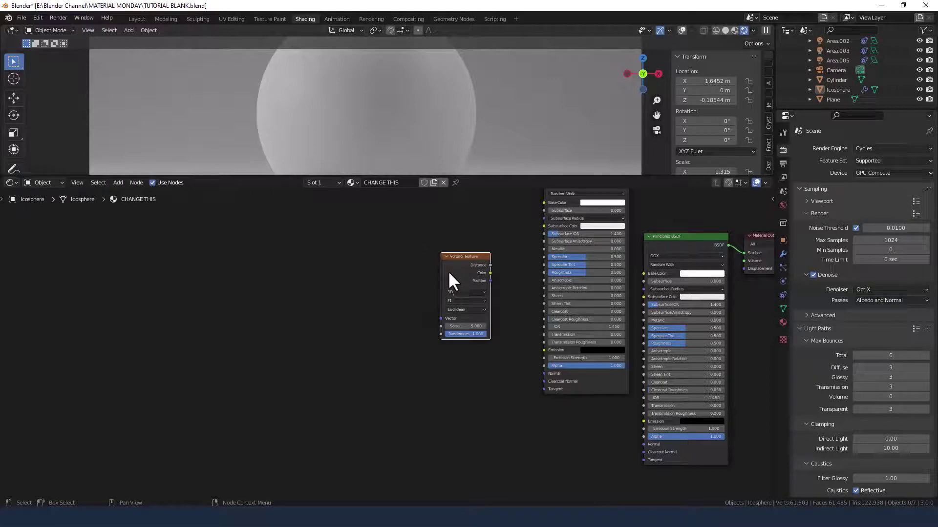
key("ctrl+t")
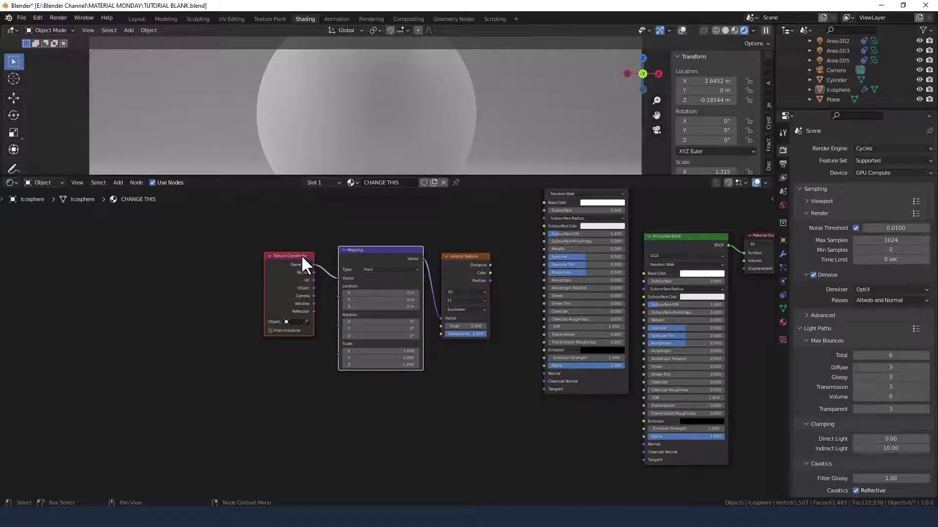
left_click_drag(314, 288, 339, 279)
Step: Duplicate the Voronoi Texture below the original and feed it Mapping's Vector output
left_click(465, 264)
key("shift+d")
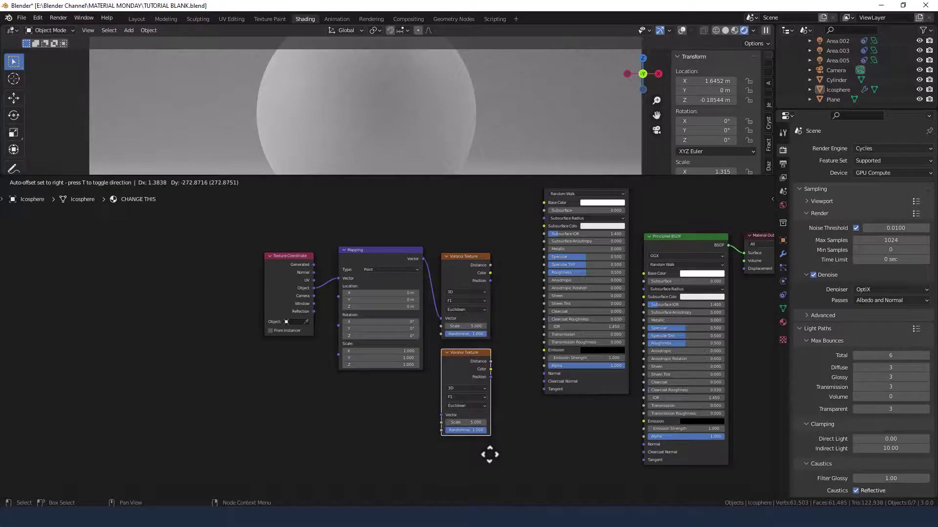
left_click(489, 451)
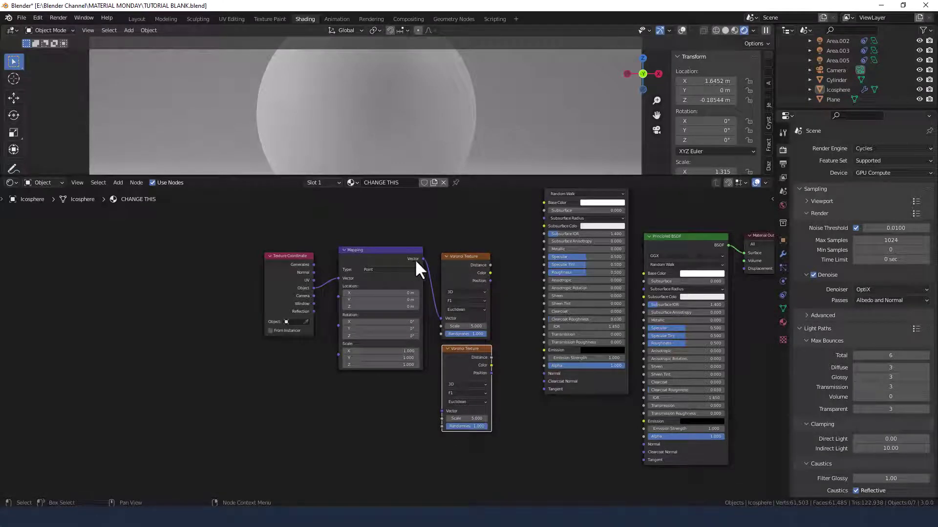
left_click_drag(423, 259, 442, 412)
Step: Move the Texture Coordinate, Mapping and Voronoi nodes further left to free space
left_click_drag(253, 206, 408, 359)
left_click_drag(380, 253, 374, 320)
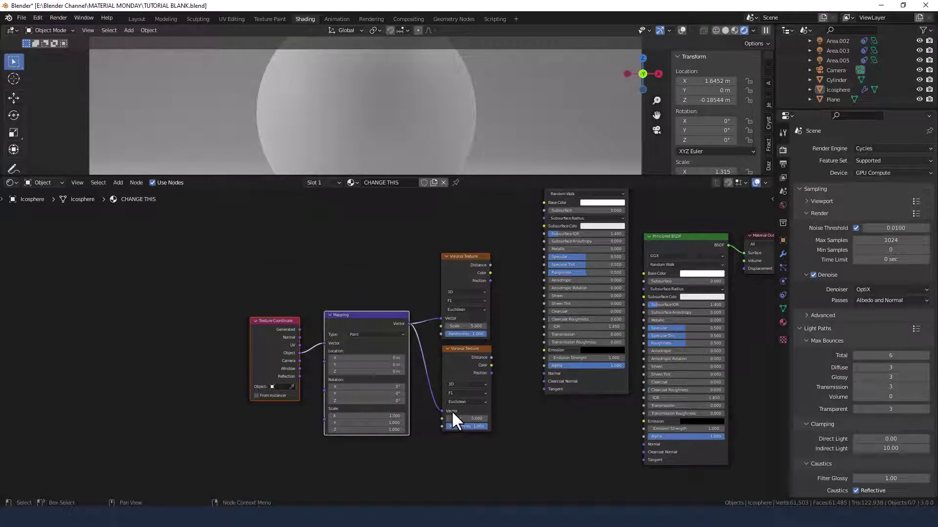
middle_click_drag(514, 386, 375, 404)
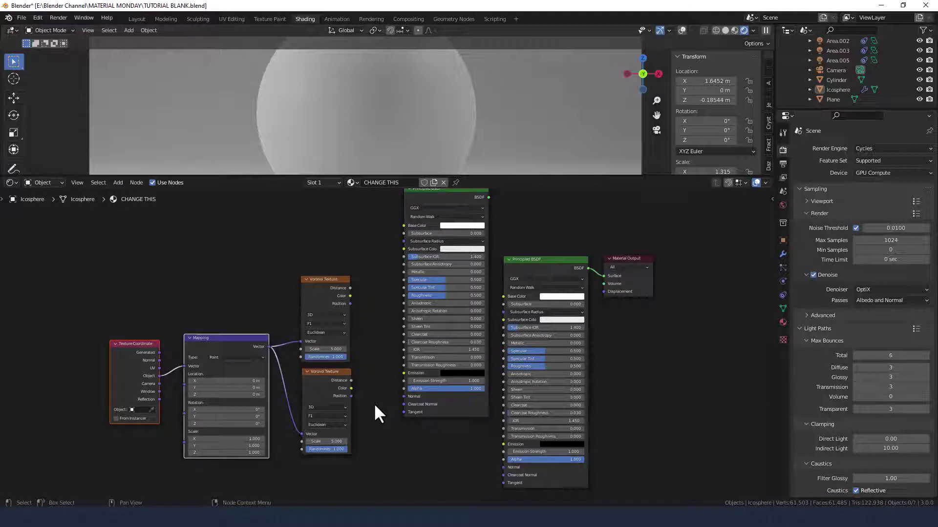
left_click_drag(39, 249, 382, 465)
left_click_drag(336, 286, 204, 274)
Step: Add a ColorRamp between the textures and shaders, using HSL mode with Far interpolation
left_click(262, 301)
key("shift+a")
type("co")
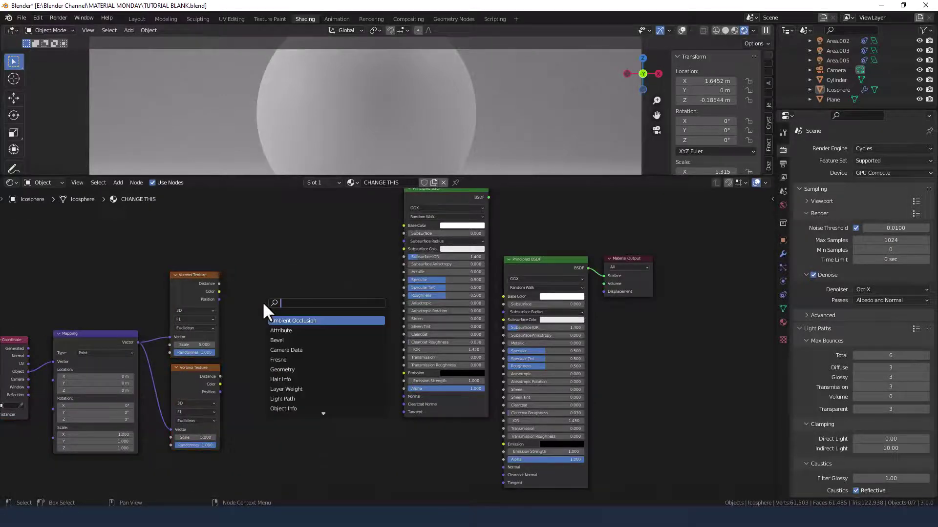
type("lo")
key("Return")
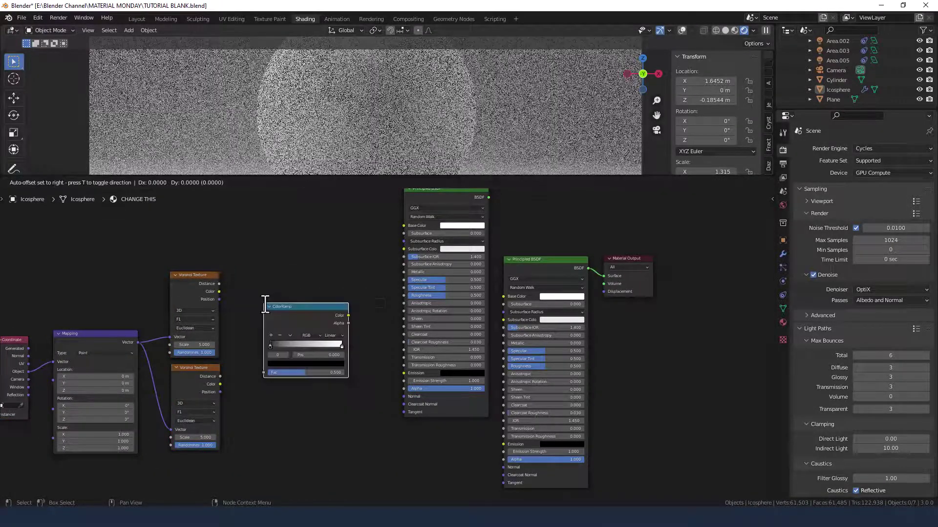
left_click(271, 262)
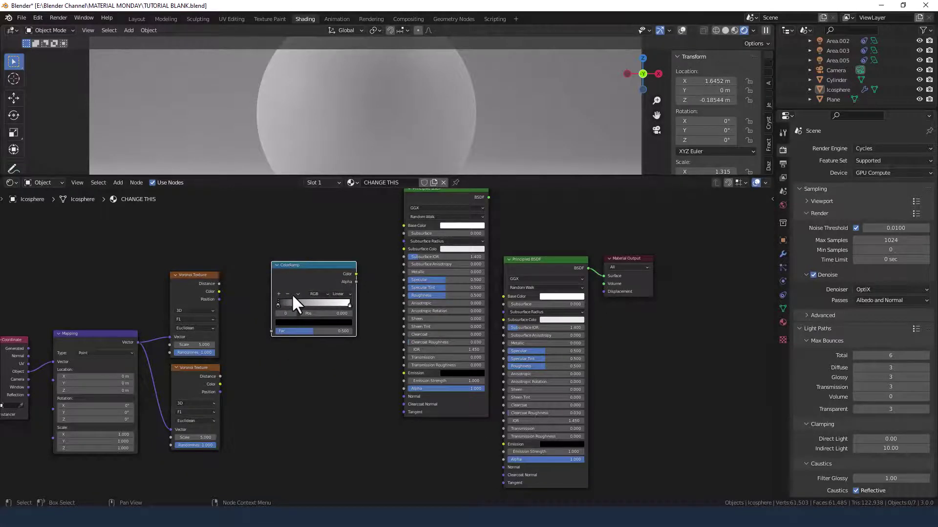
scroll(292, 294, "up", 2)
left_click(307, 276)
left_click(305, 306)
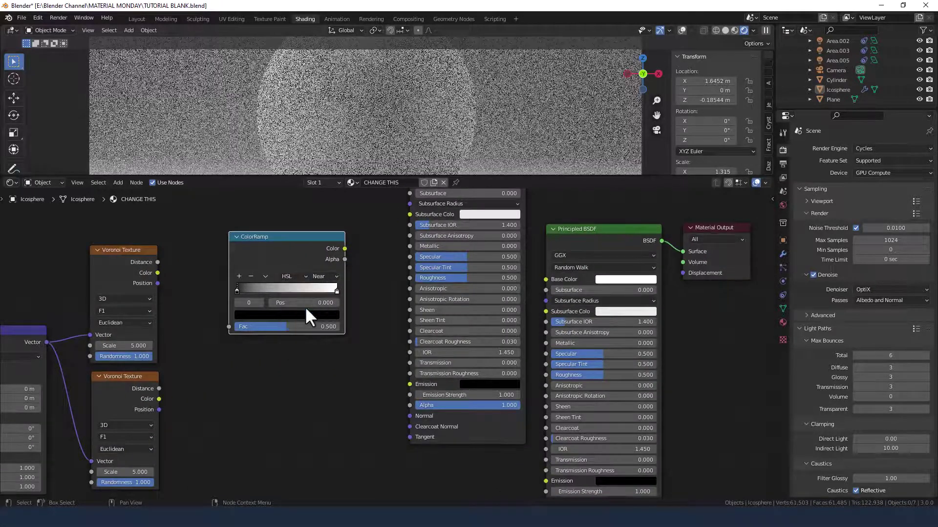
left_click(332, 277)
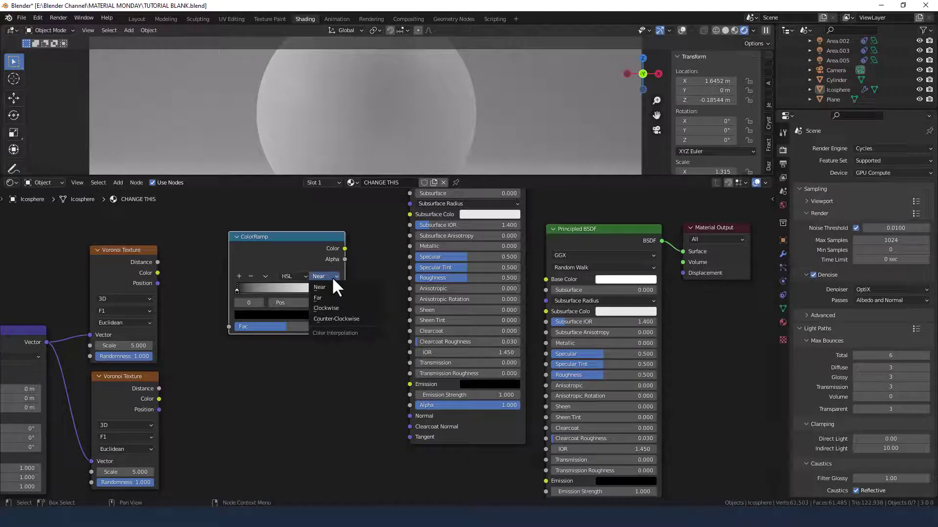
left_click(329, 296)
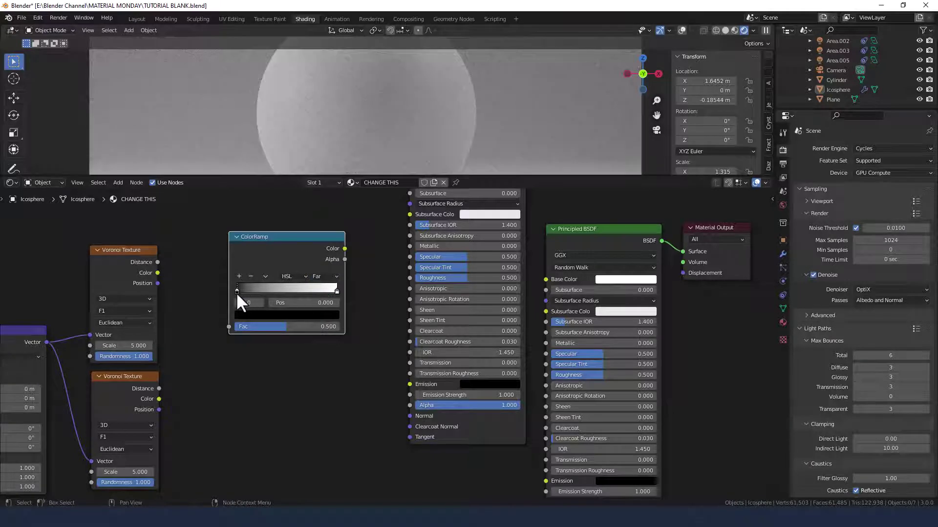
Step: Make the left ramp stop pure red and the right stop H 0.99, S 1, V 1
left_click(258, 315)
left_click_drag(270, 291, 306, 282)
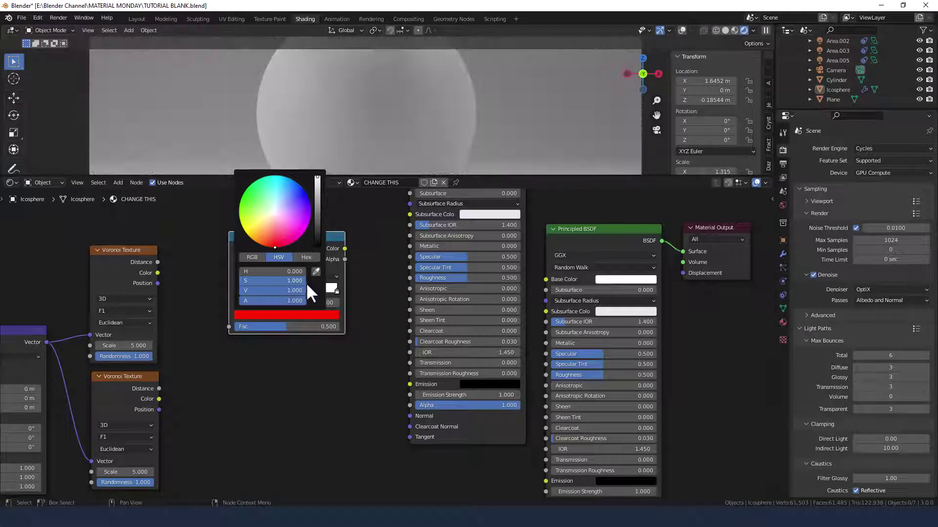
left_click(337, 291)
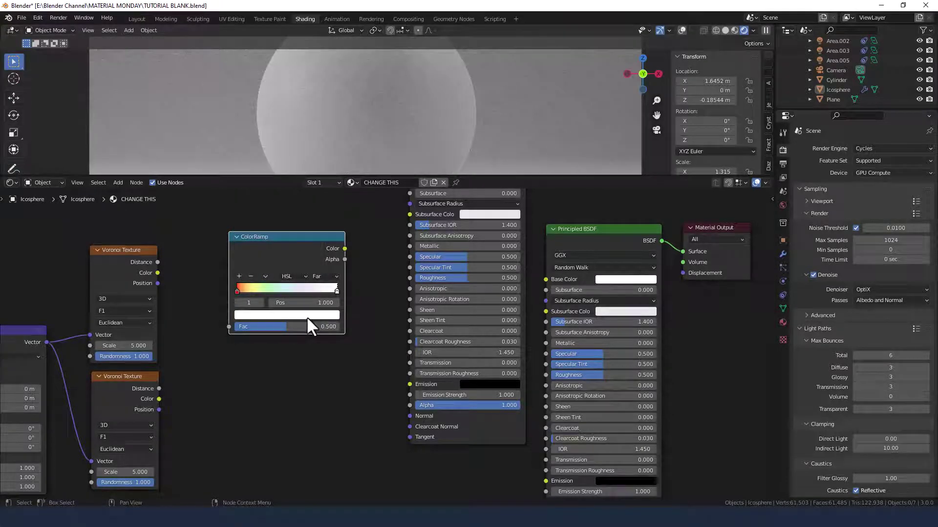
left_click(306, 316)
left_click_drag(251, 281, 306, 280)
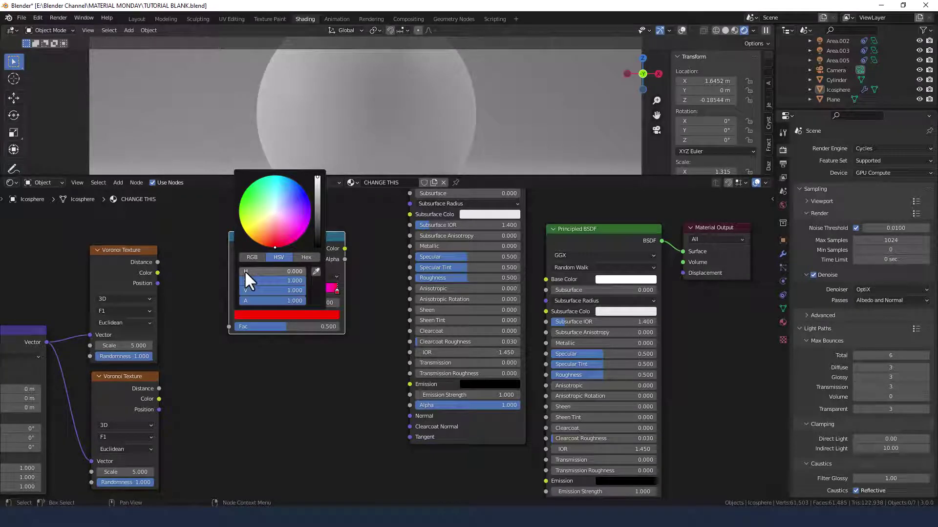
left_click(246, 271)
type("0.99")
key("Return")
left_click(296, 271)
type(".99")
key("Return")
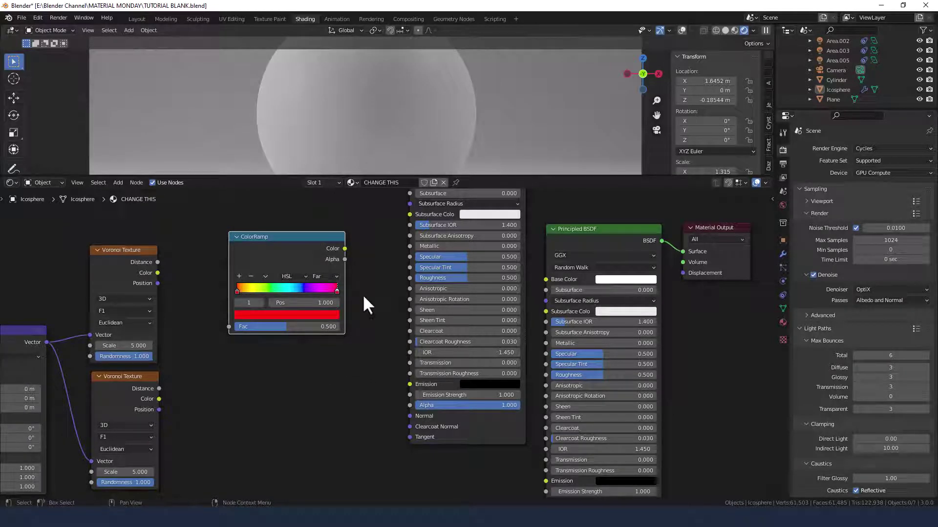
Step: Link Voronoi Color to ColorRamp Fac and ColorRamp Color to the Principled BSDF Base Color
left_click_drag(300, 239, 307, 242)
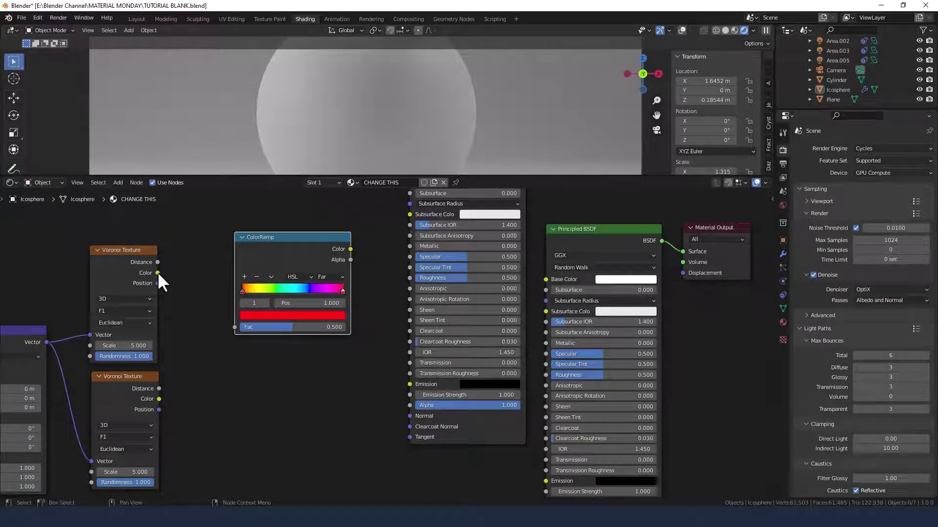
left_click_drag(157, 273, 234, 327)
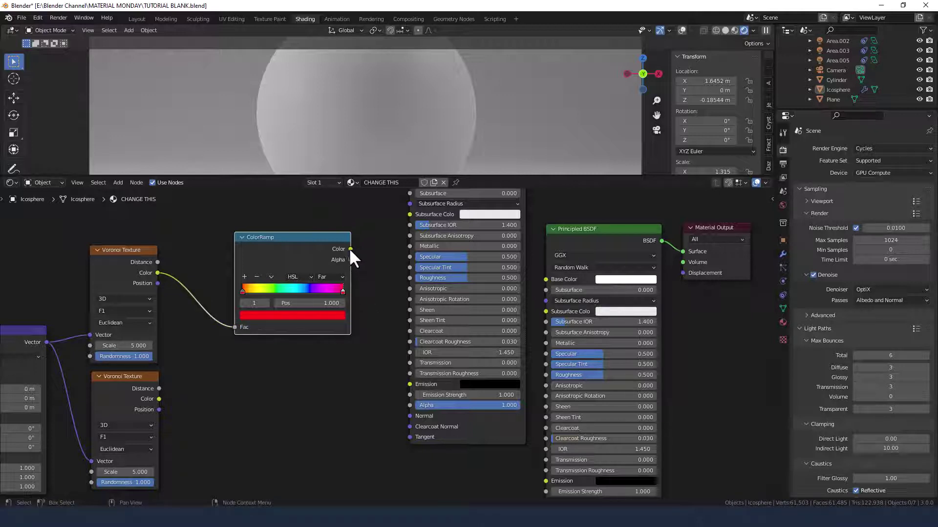
left_click_drag(350, 249, 547, 280)
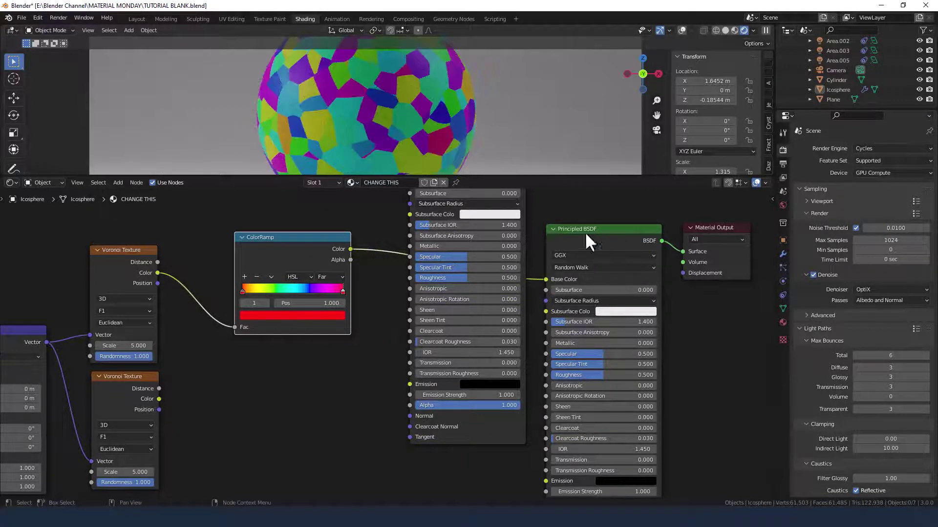
scroll(455, 289, "down", 4)
Step: Move the unused Principled BSDF out of the way and centre the texture nodes in view
left_click(421, 252)
left_click_drag(422, 252, 421, 223)
scroll(393, 382, "up", 2)
middle_click_drag(392, 382, 418, 345)
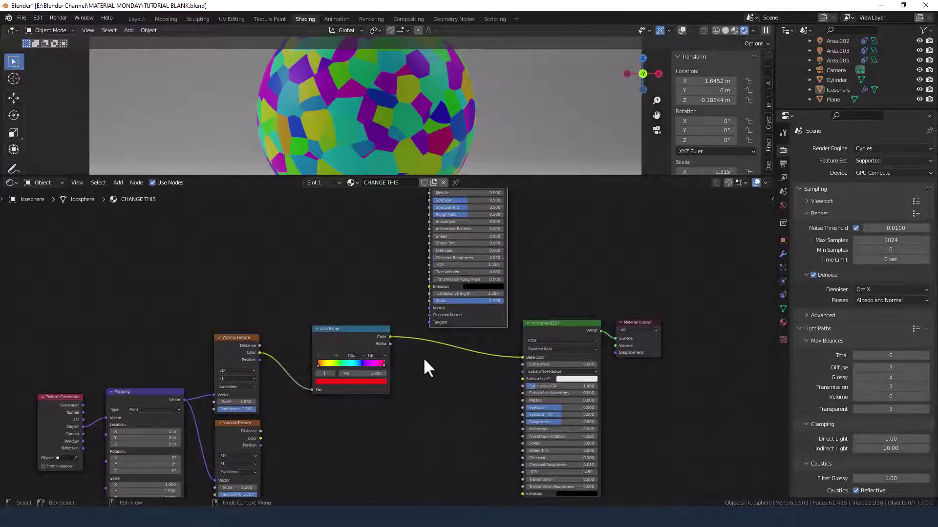
scroll(423, 356, "down", 1)
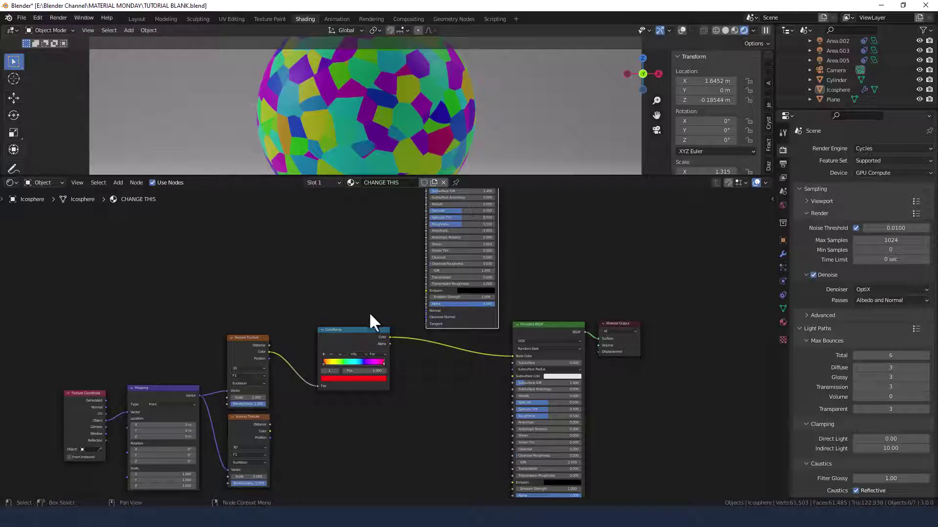
middle_click_drag(297, 439, 404, 383)
scroll(379, 364, "up", 2)
scroll(379, 366, "up", 1)
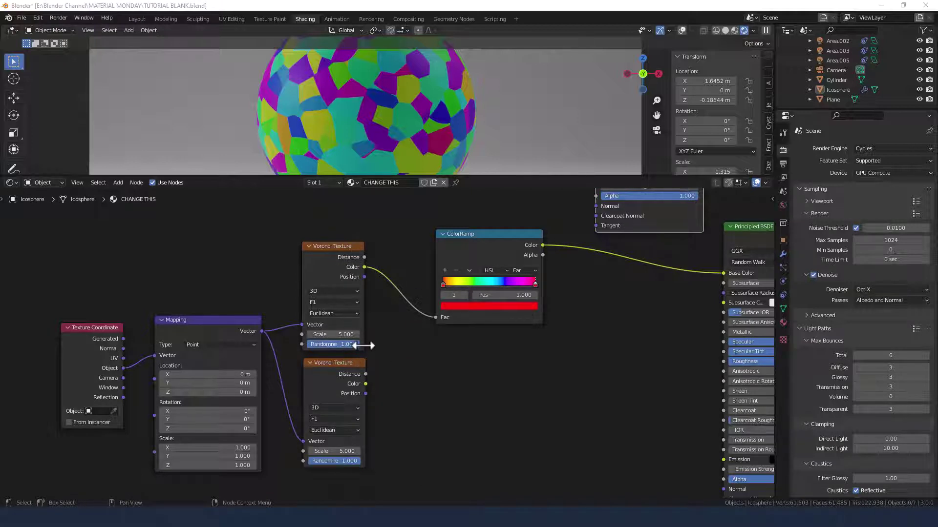
Step: Set the upper Voronoi Texture's Scale to 10 for smaller rainbow cells
left_click(343, 335)
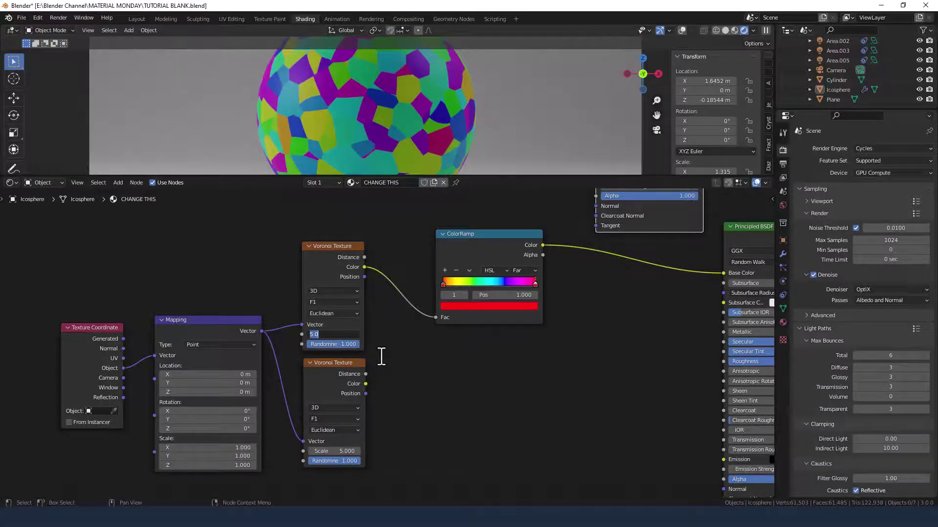
type("10")
key("Return")
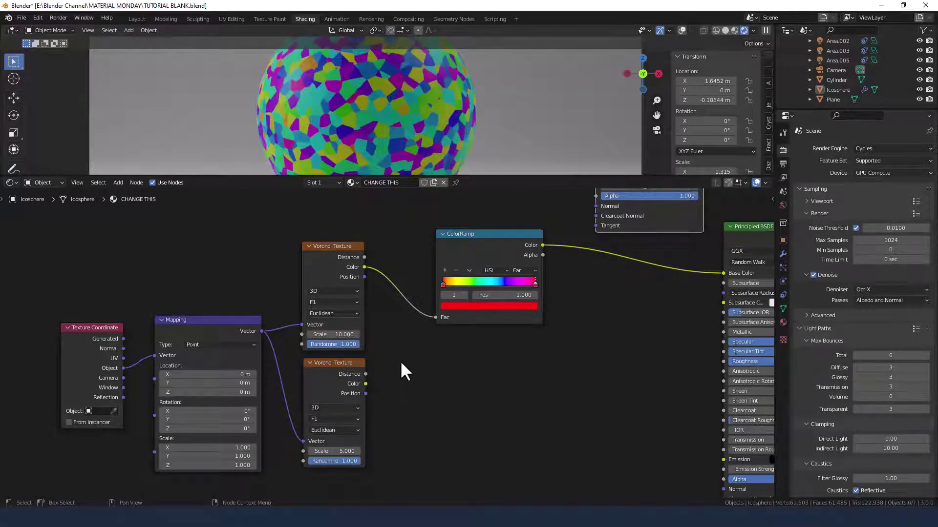
middle_click_drag(397, 356, 389, 345)
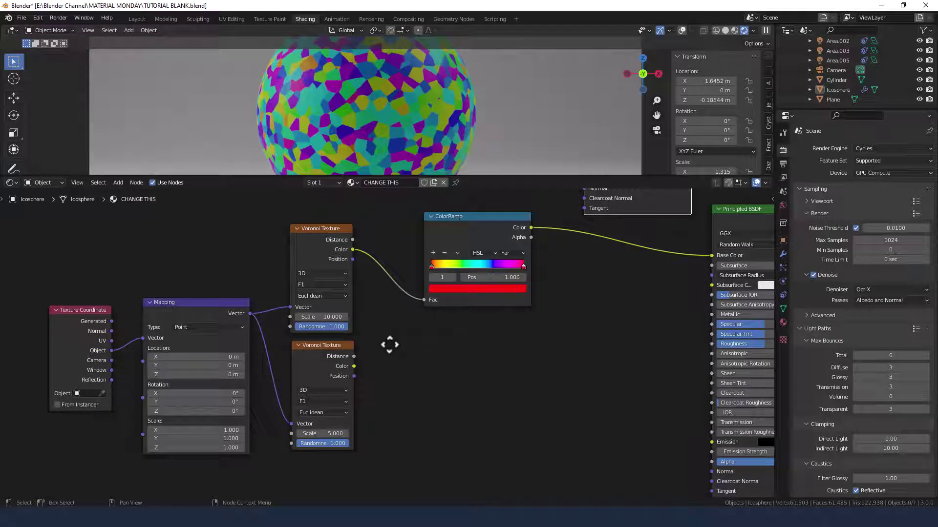
scroll(365, 357, "down", 2, "shift")
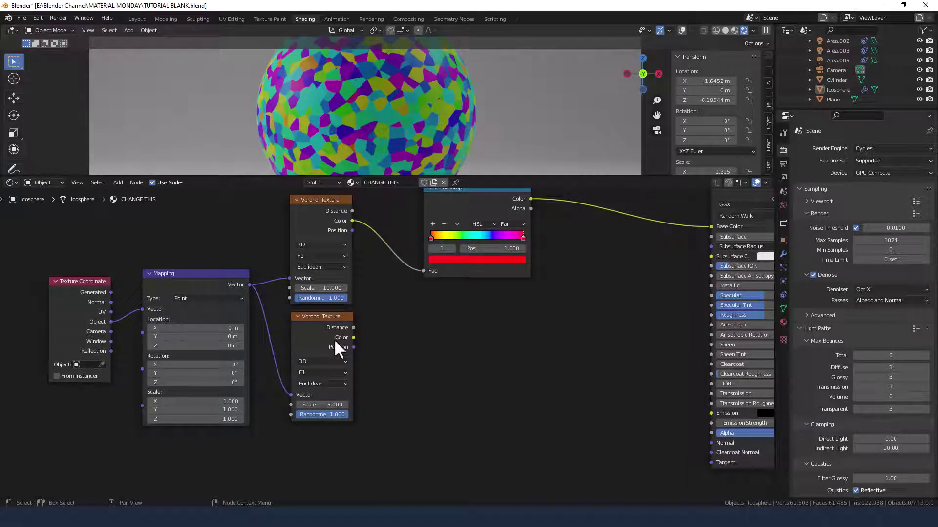
left_click(330, 373)
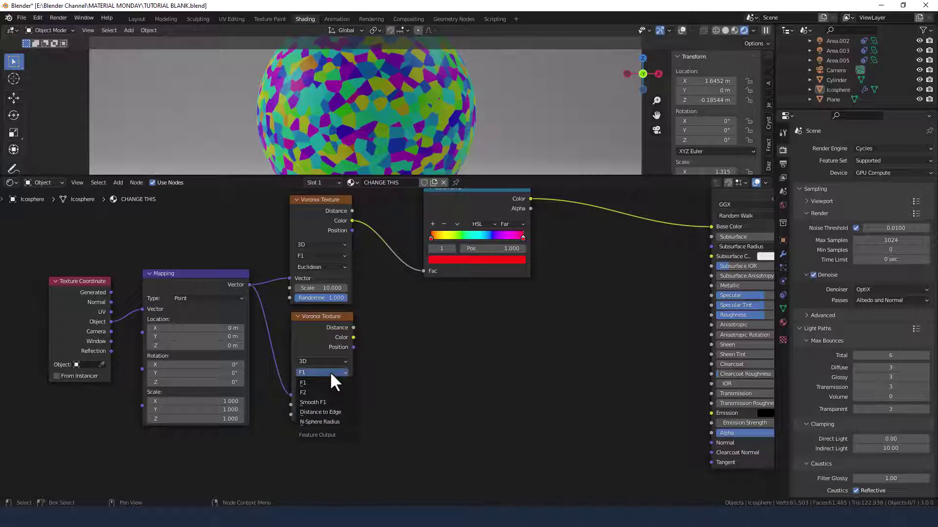
Step: Switch the second Voronoi Texture to N-Sphere Radius output with Scale 10
left_click(330, 421)
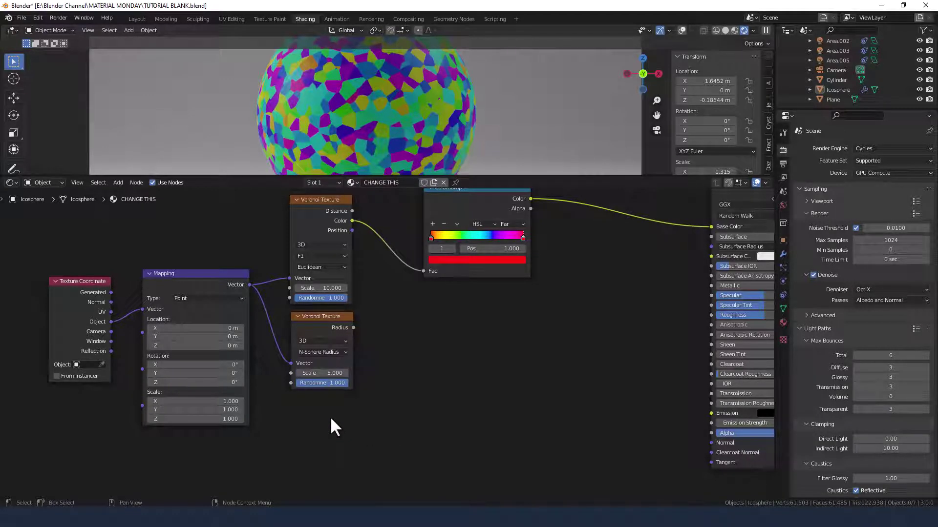
double_click(325, 373)
type("10")
key("Return")
middle_click_drag(379, 369, 350, 379)
key("shift+a")
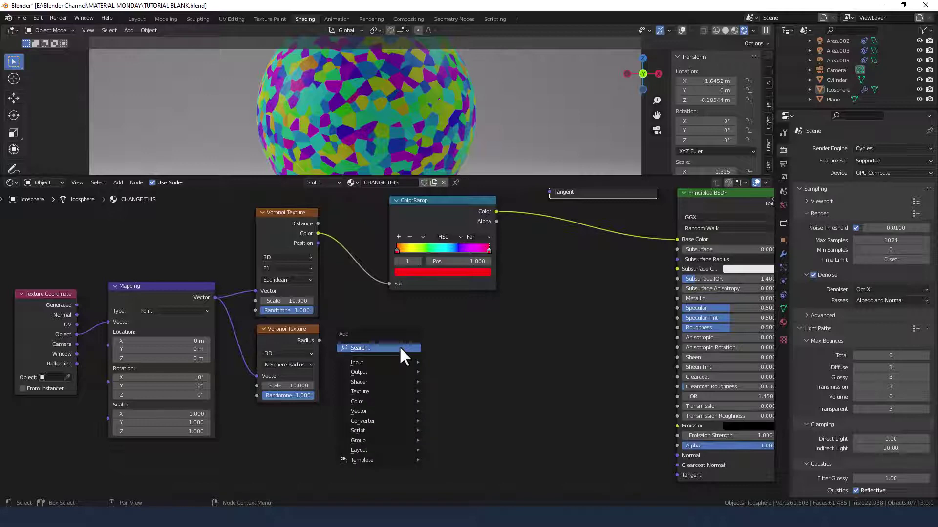
Step: Add a Math node below the ColorRamp and set its operation to Less Than
left_click(400, 346)
type("math")
key("Return")
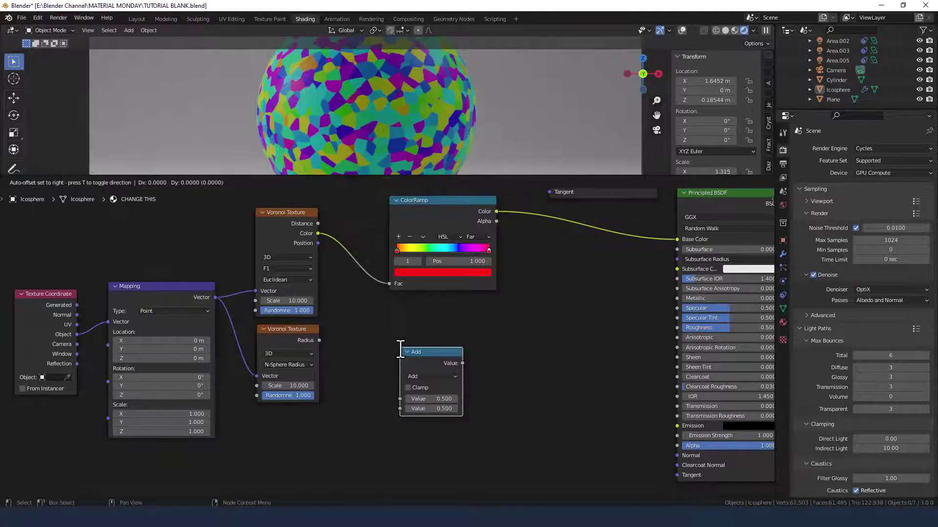
left_click(380, 323)
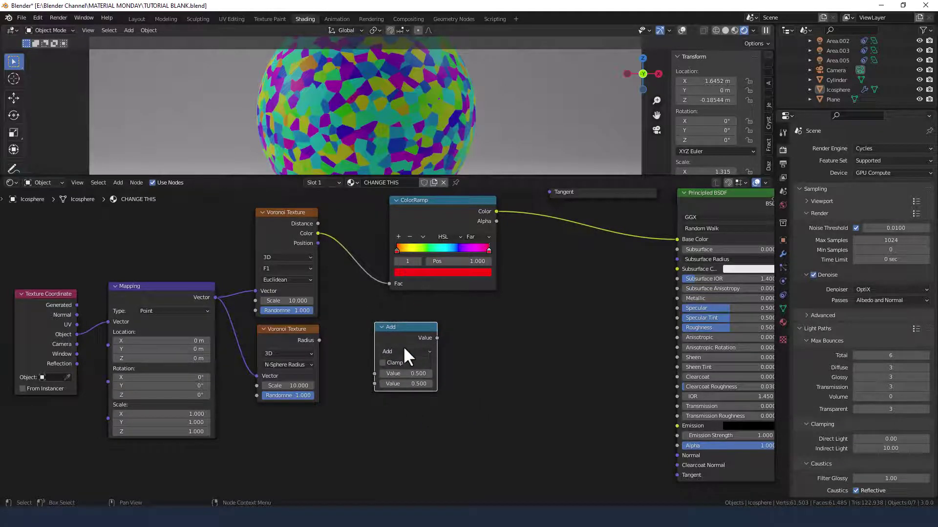
left_click(403, 350)
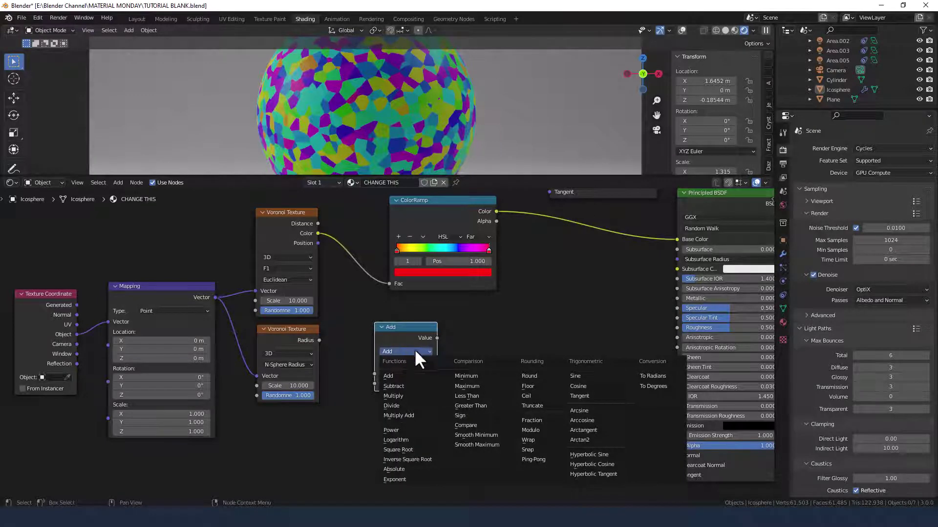
left_click(479, 396)
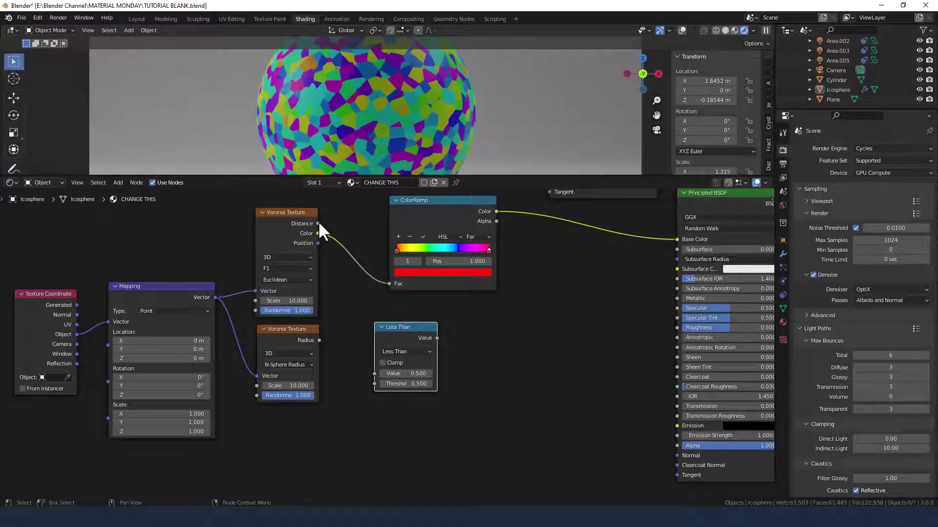
Step: Wire the first Voronoi's Distance into Less Than Value and the second Voronoi's Radius into Threshold
left_click_drag(317, 221, 329, 238)
left_click_drag(350, 312, 370, 372)
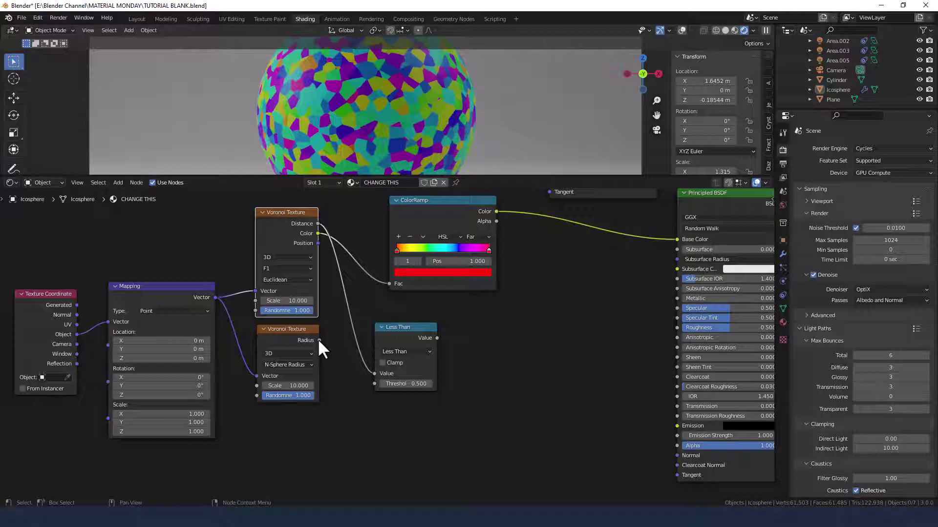
left_click_drag(319, 340, 375, 383)
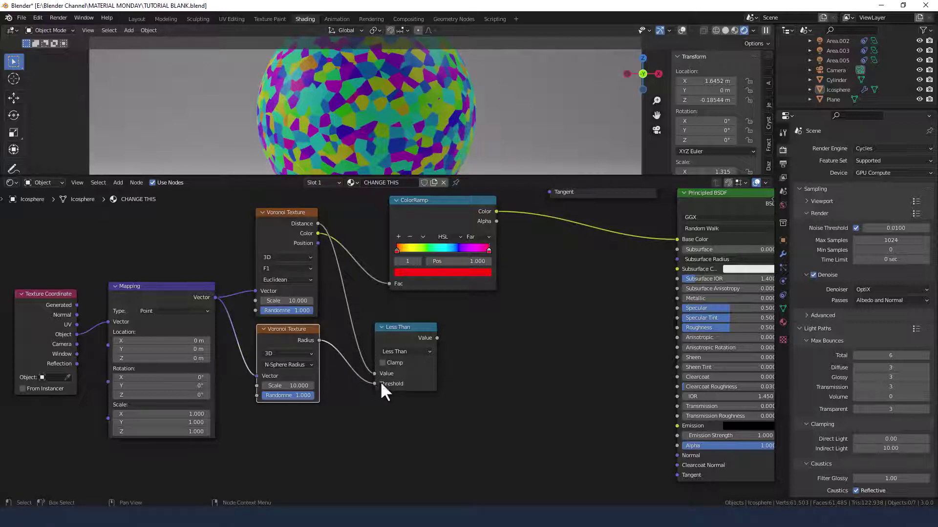
middle_click_drag(451, 356, 385, 365)
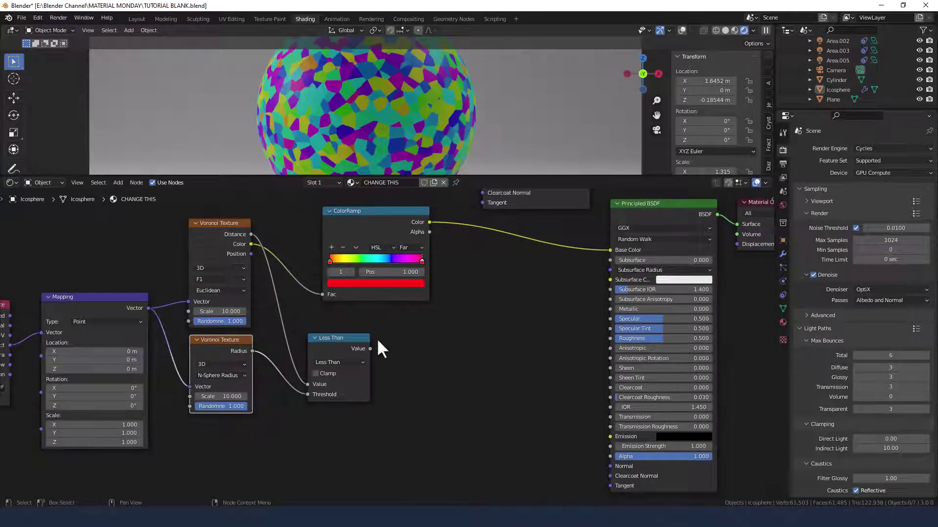
left_click(369, 347)
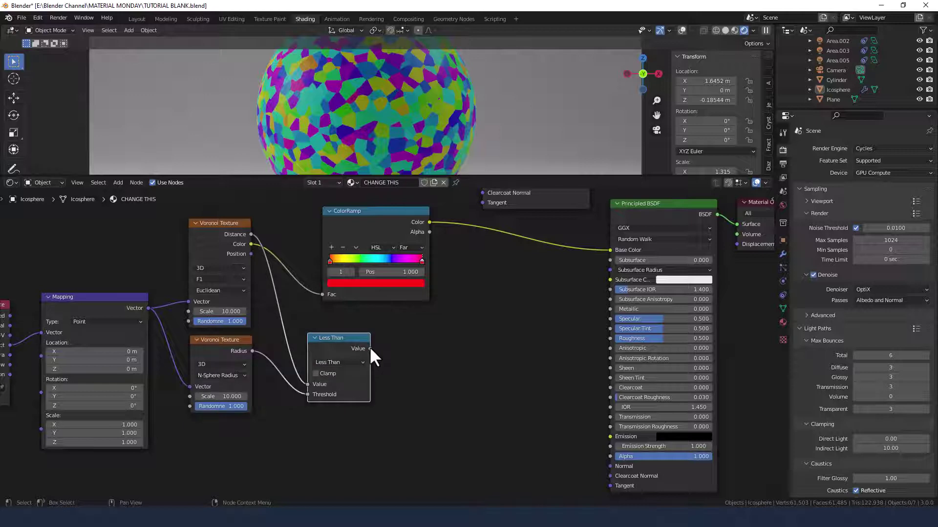
Step: Connect the Less Than output to the Principled BSDF Alpha so the sphere shows scattered dots
left_click_drag(370, 348, 605, 456)
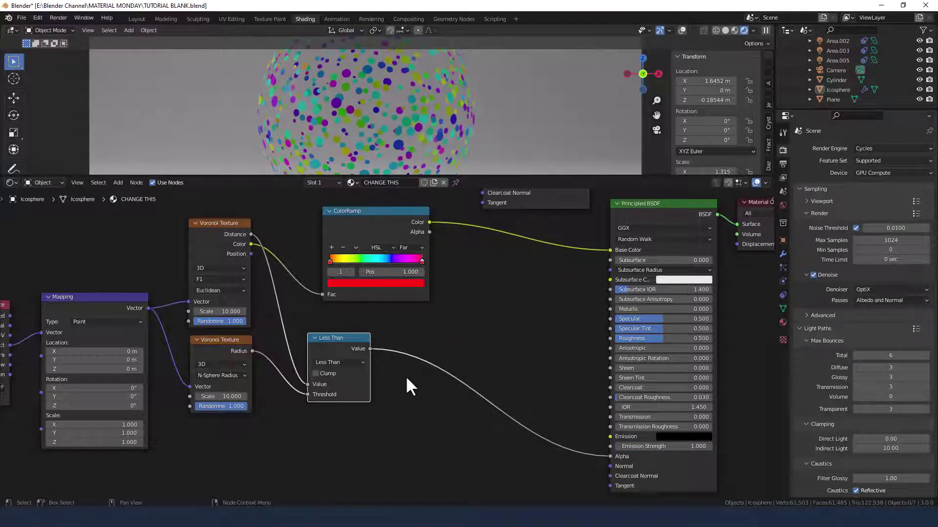
middle_click_drag(450, 431, 403, 387)
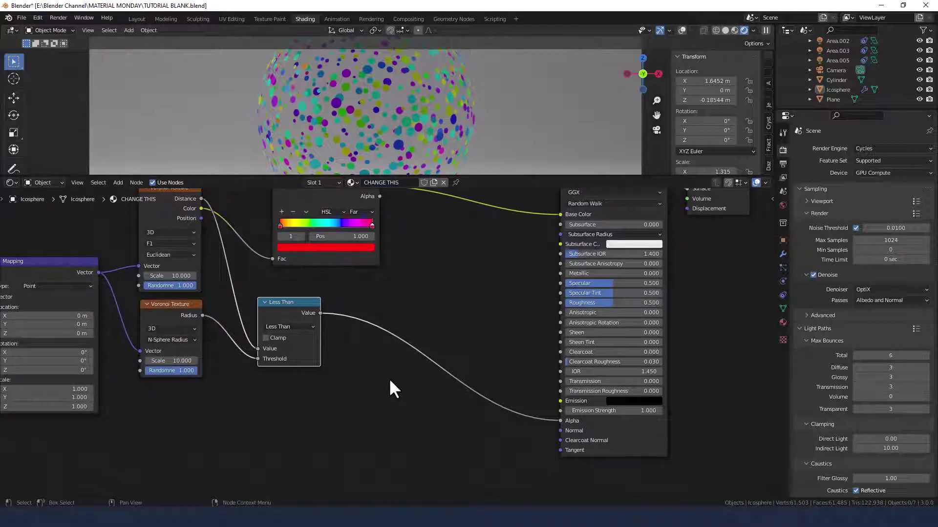
Step: Add a Bump node via search and place it below the Less Than node
key("shift+a")
left_click(379, 380)
type("bump")
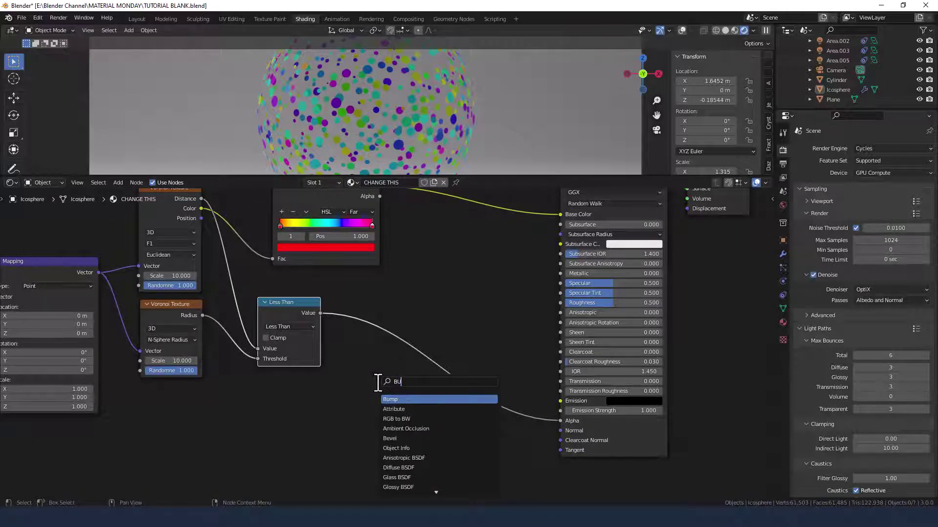
key("Return")
left_click(398, 393)
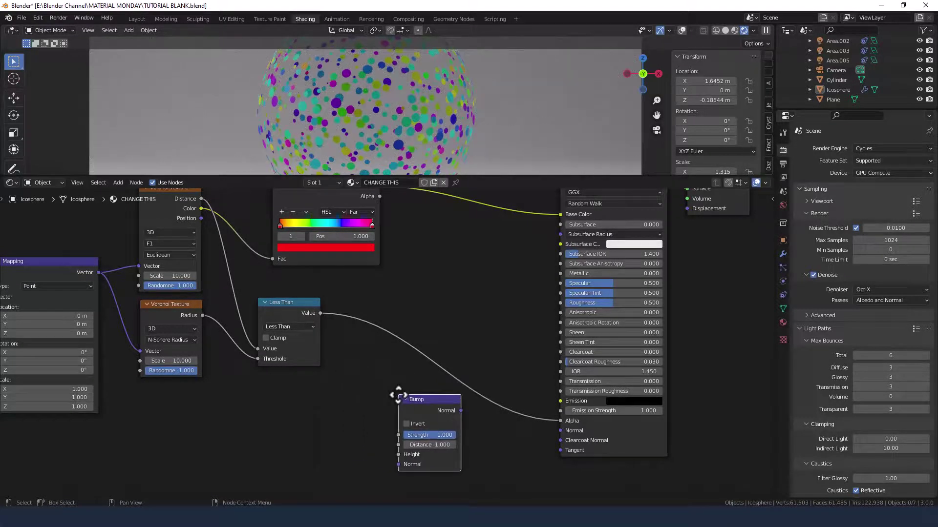
Step: Link Bump Normal to the Principled BSDF Normal and the Less Than output to Bump Height
left_click_drag(461, 410, 558, 431)
left_click_drag(320, 313, 335, 333)
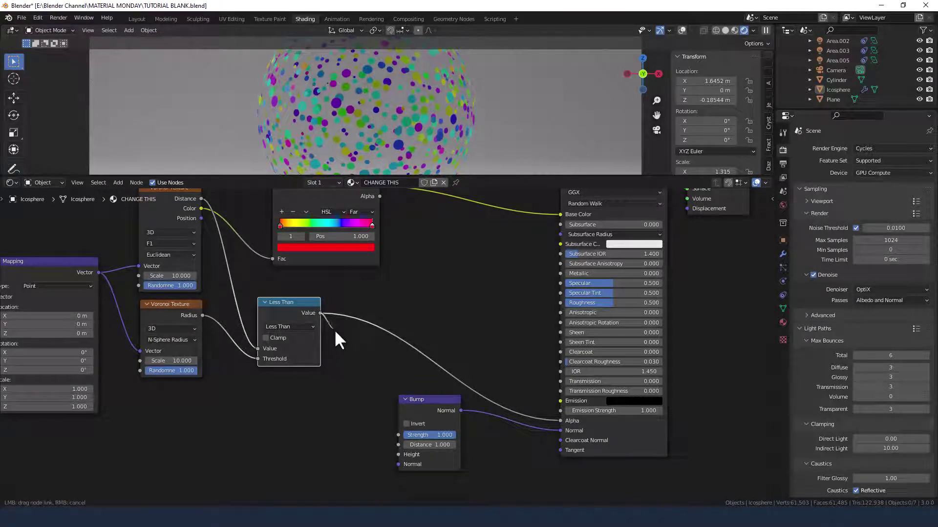
left_click_drag(359, 374, 398, 452)
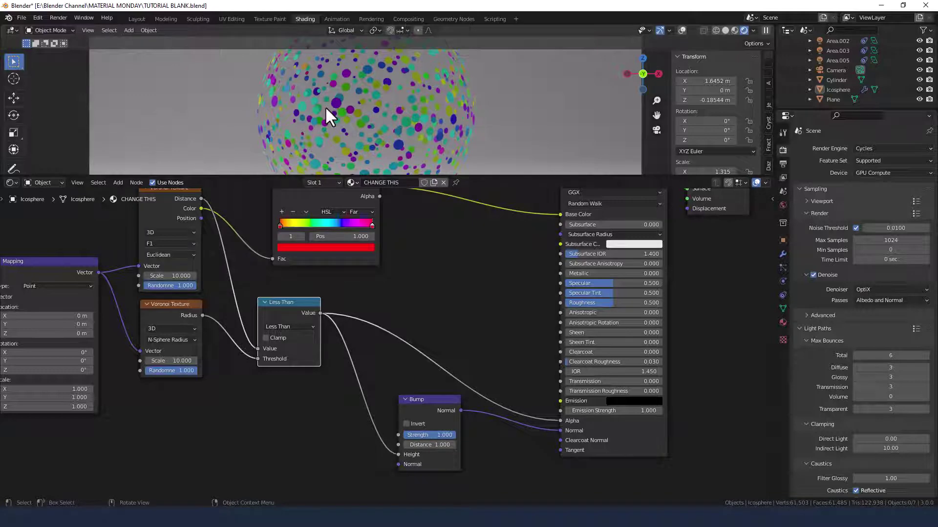
scroll(434, 274, "down", 5)
middle_click_drag(429, 356, 413, 400)
Step: Join the two Principled BSDFs with a Mix Shader and move Material Output beside it
middle_click_drag(350, 283, 351, 317)
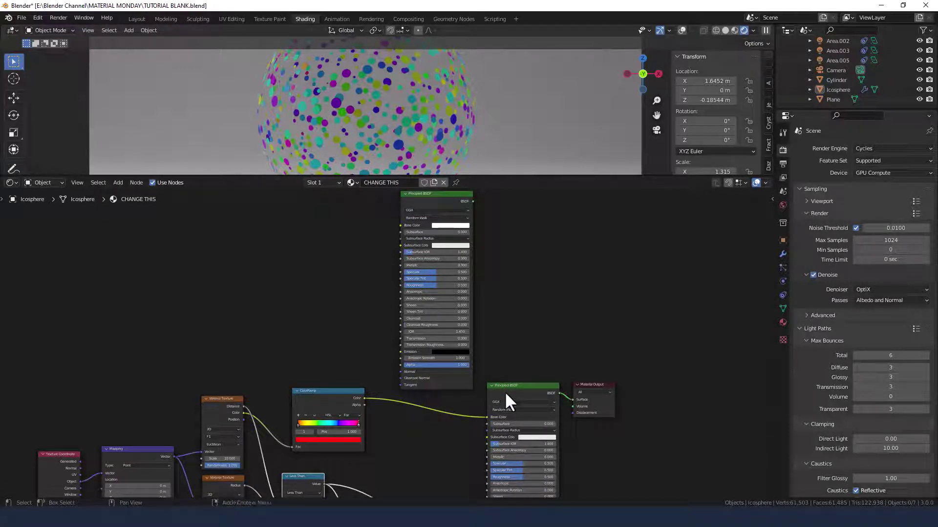
right_click_drag(505, 391, 446, 327, "ctrl+shift")
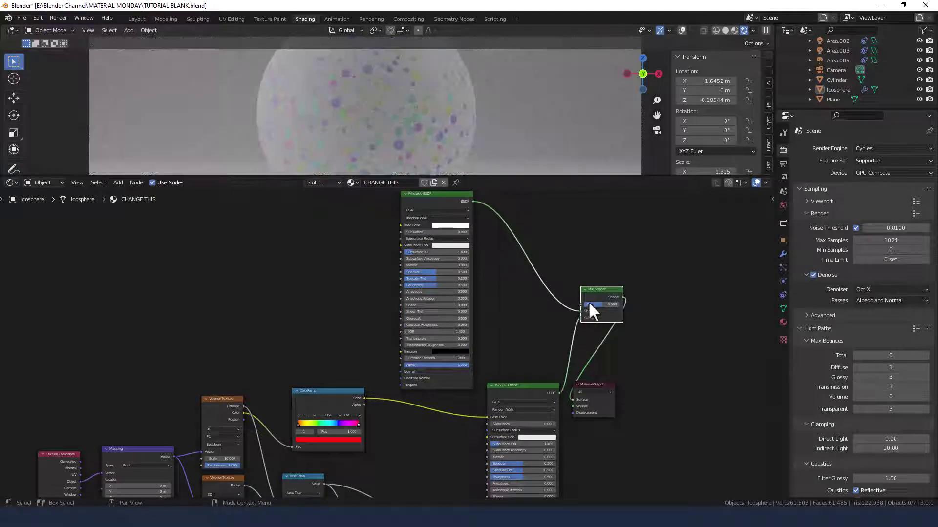
left_click_drag(596, 384, 663, 308)
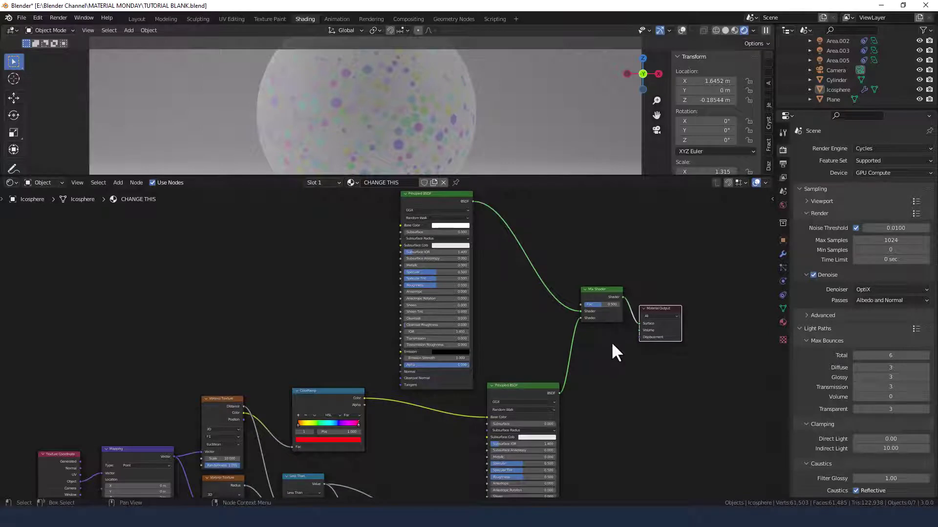
middle_click_drag(612, 343, 587, 340)
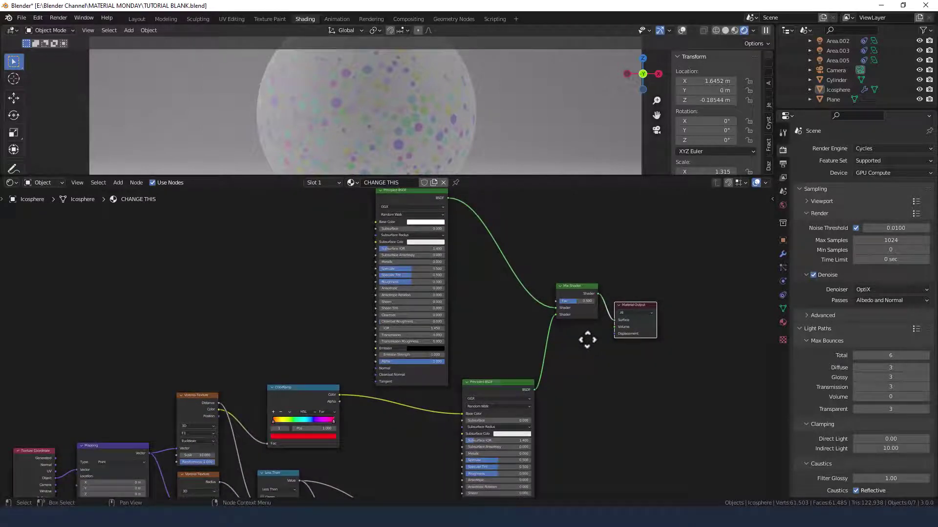
middle_click_drag(488, 368, 513, 323)
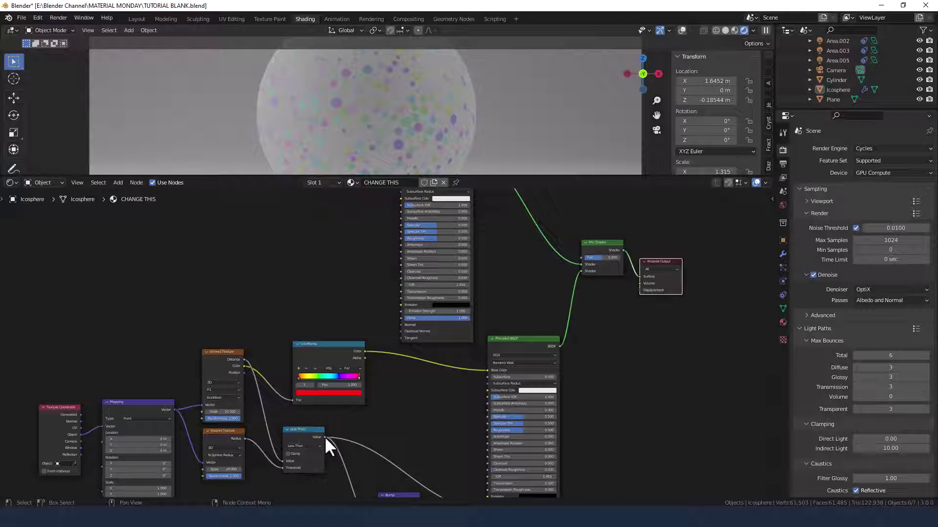
Step: Connect the Less Than mask output to the Mix Shader's Fac input
left_click_drag(324, 436, 579, 258)
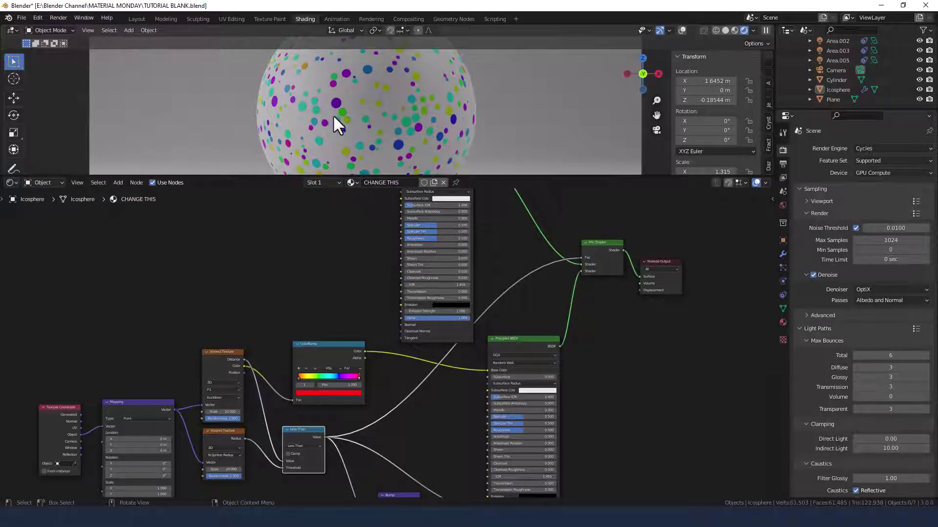
middle_click_drag(373, 250, 377, 331)
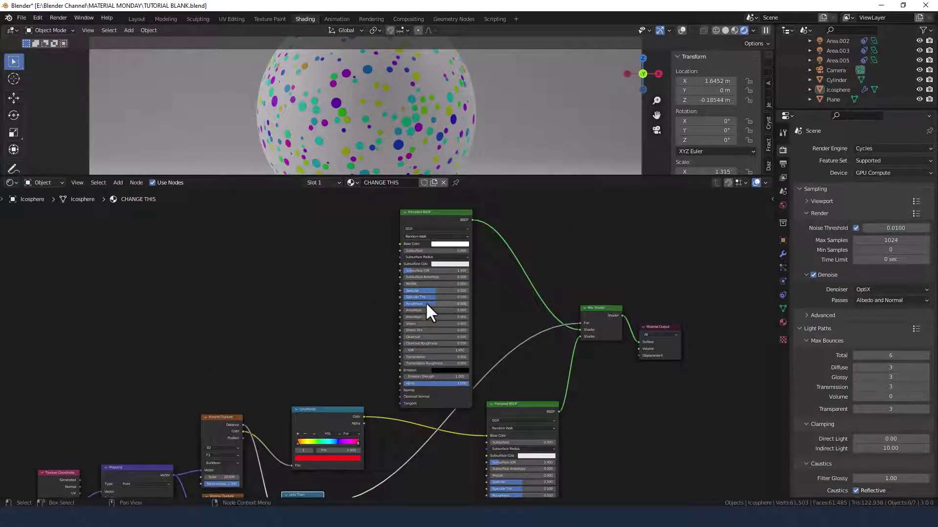
Step: Set the upper shader's Base Color to turquoise and the dot shader's Metallic to 1.000
left_click(442, 244)
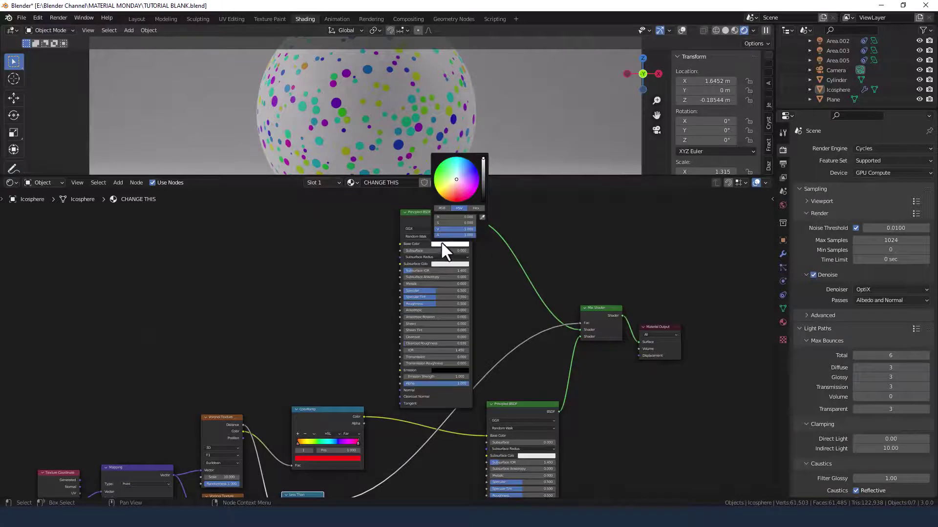
left_click_drag(461, 176, 456, 166)
middle_click_drag(508, 356, 444, 264)
middle_click_drag(511, 394, 499, 325)
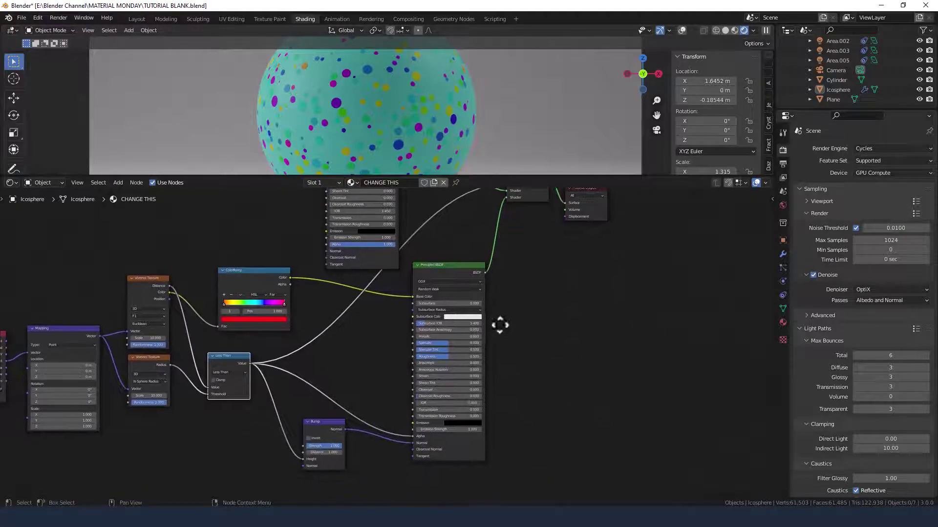
scroll(499, 325, "up", 2)
left_click_drag(444, 334, 517, 344)
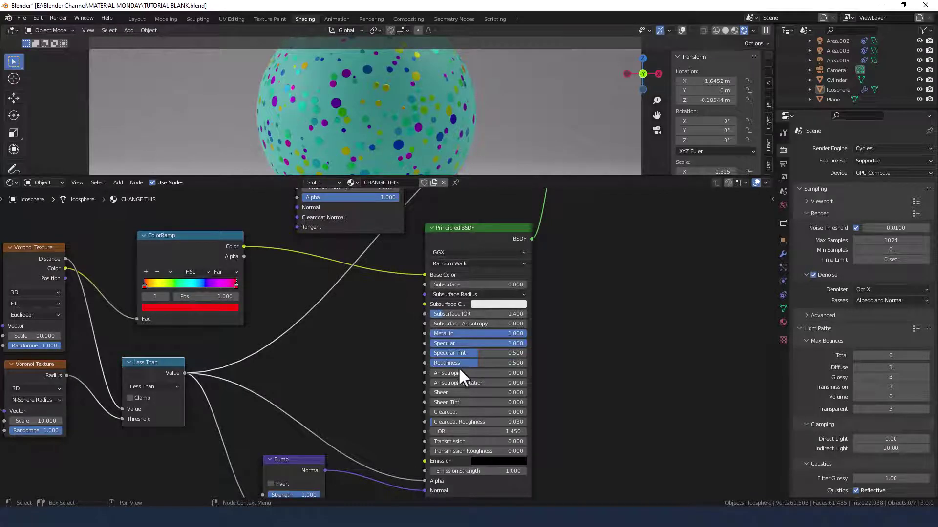
Step: Toggle the Bump node's Invert option on and back off
middle_click_drag(389, 383, 402, 334)
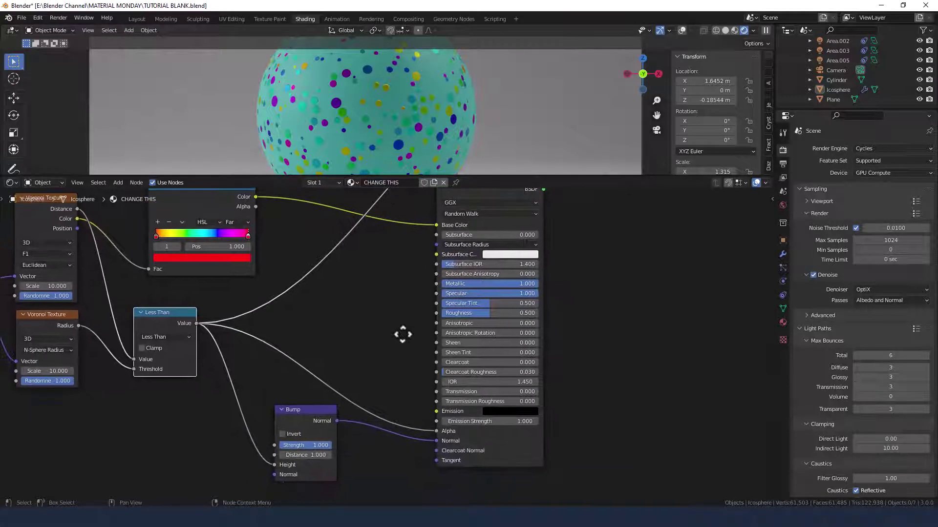
left_click(294, 433)
left_click(294, 434)
Step: Move the upper Principled BSDF down beside the others, then select Mix Shader and Material Output
scroll(391, 273, "down", 3)
middle_click_drag(397, 293, 470, 376)
left_click_drag(479, 215, 477, 286)
left_click_drag(596, 250, 629, 307)
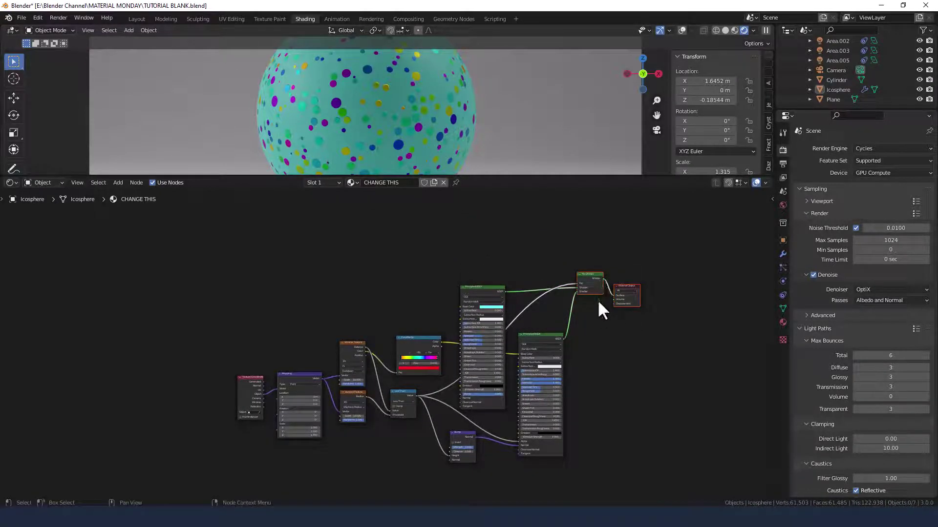
Step: Lower the Mix Shader and Material Output, then render the image with Render Image
left_click_drag(594, 274, 598, 310)
scroll(574, 397, "up", 3)
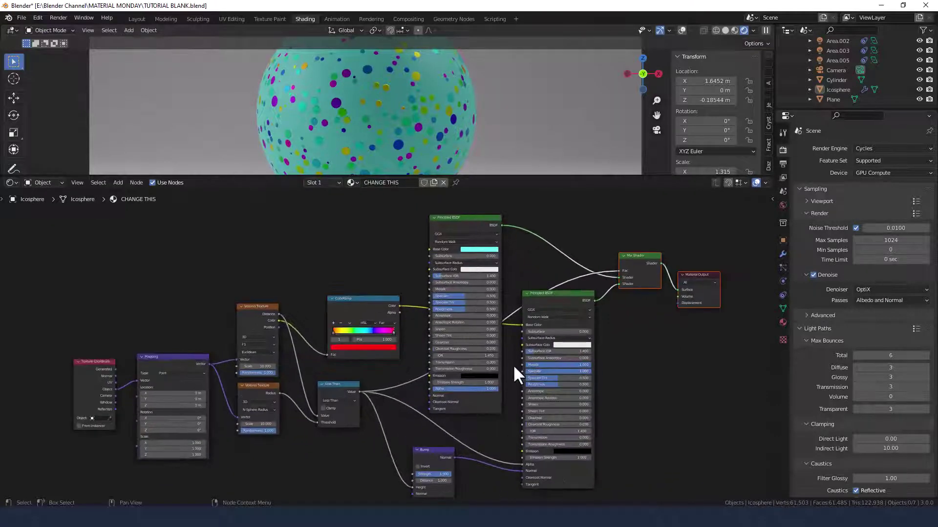
scroll(513, 364, "up", 2)
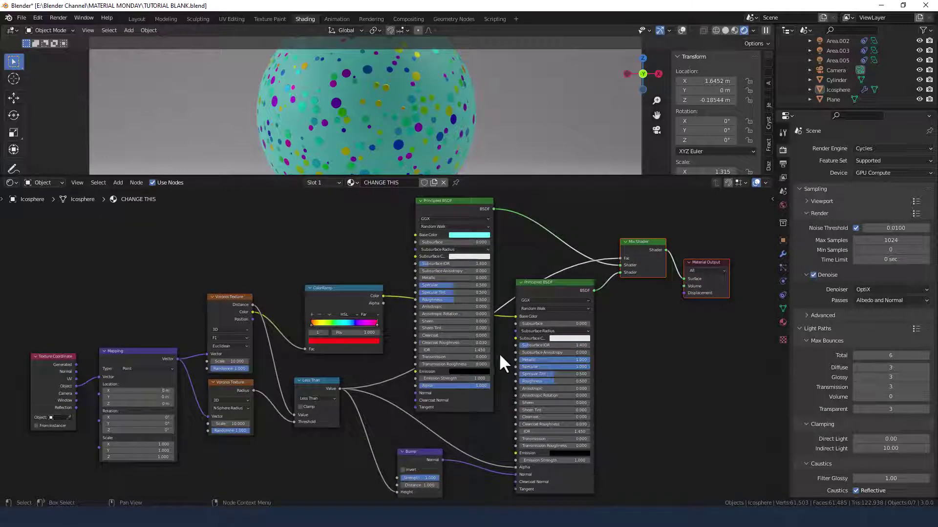
left_click(57, 18)
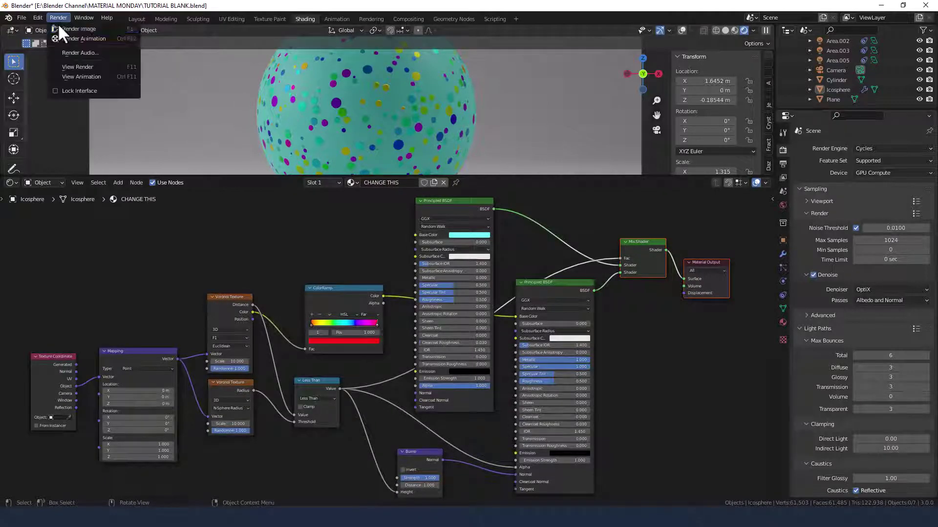
left_click(69, 28)
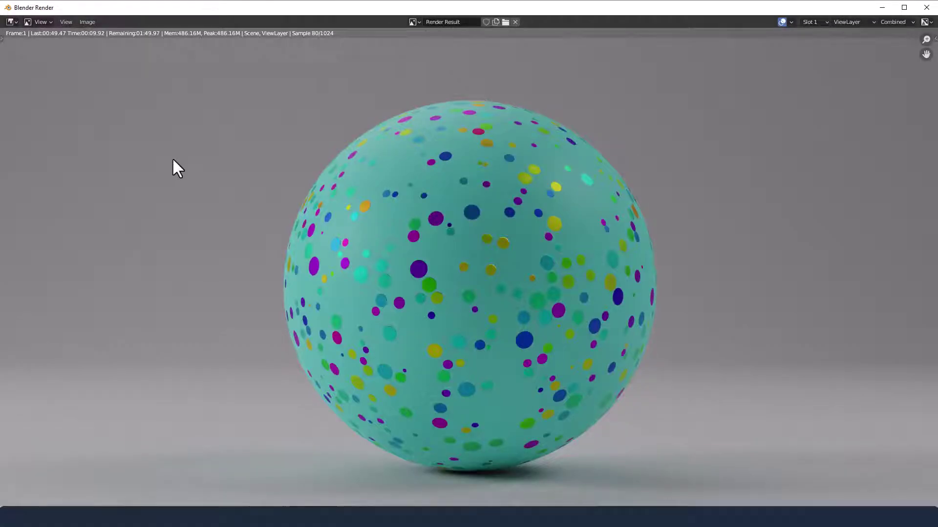